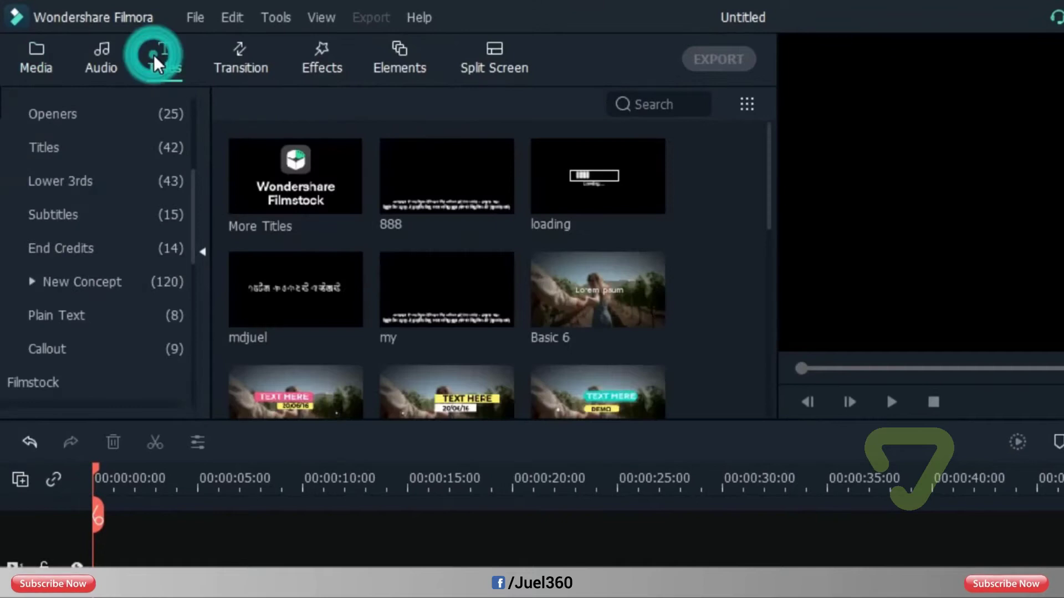
# Search the titles for "de" and place Default Title at the start of video track 1.
pyautogui.click(665, 105)
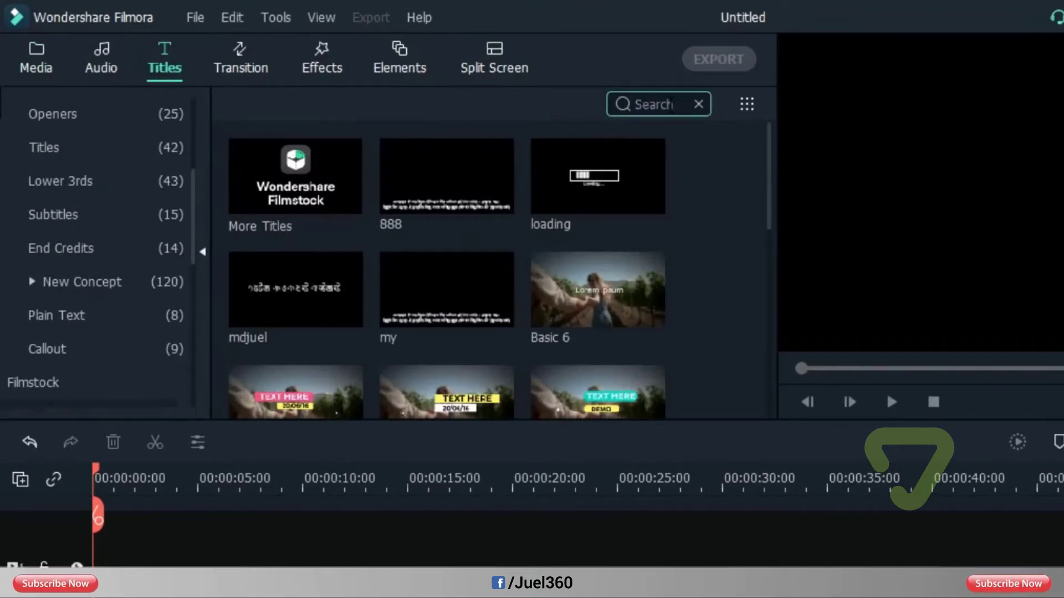
pyautogui.write('de')
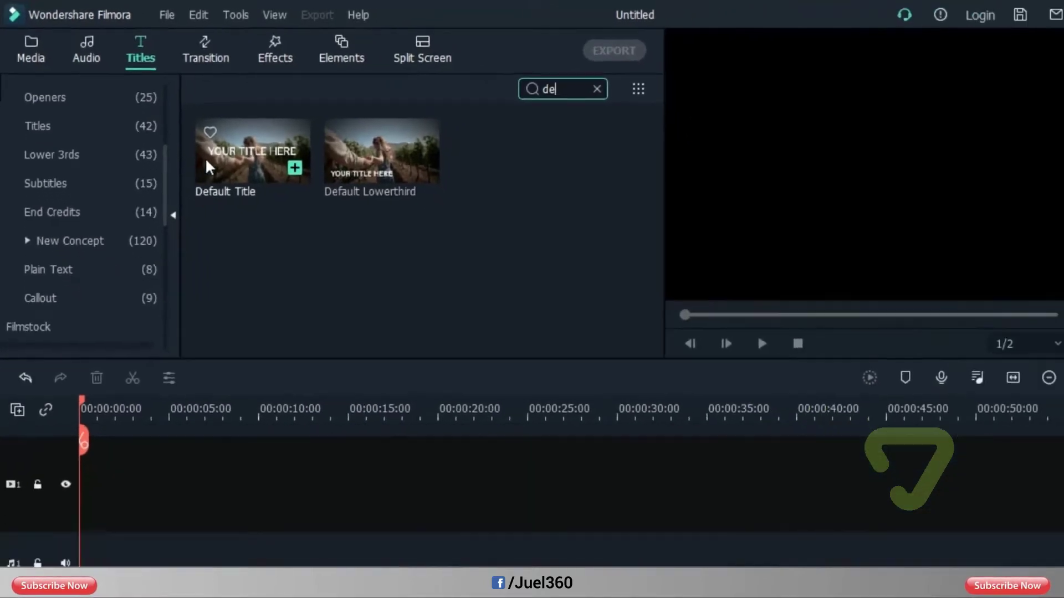
pyautogui.moveTo(296, 177); pyautogui.dragTo(64, 597)
# Replace the title's placeholder text with "GLITCH TEXT" and accept the edit.
pyautogui.doubleClick(767, 145)
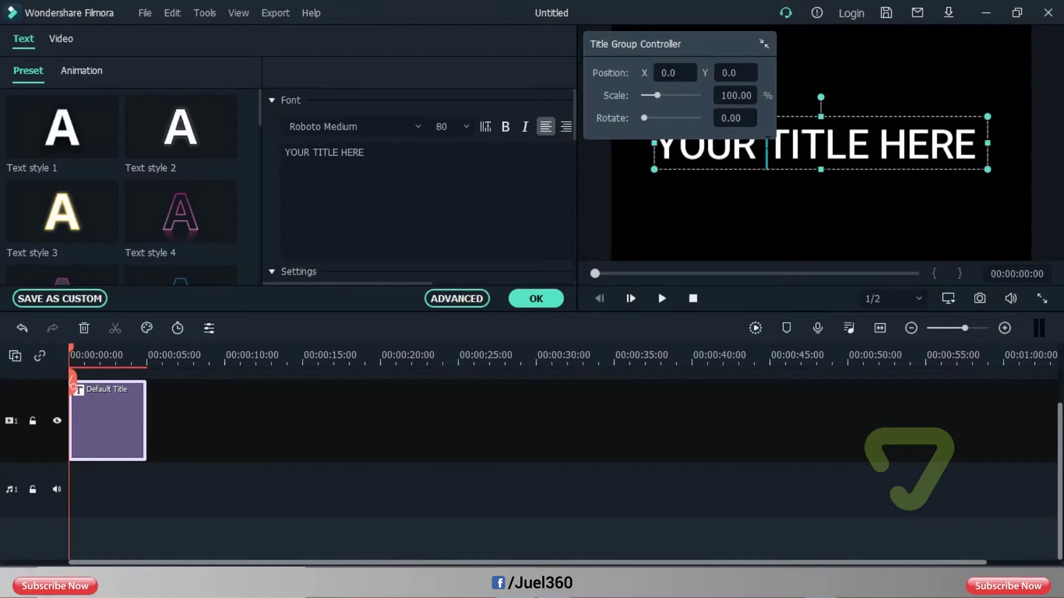
pyautogui.hotkey('ctrl', 'a')
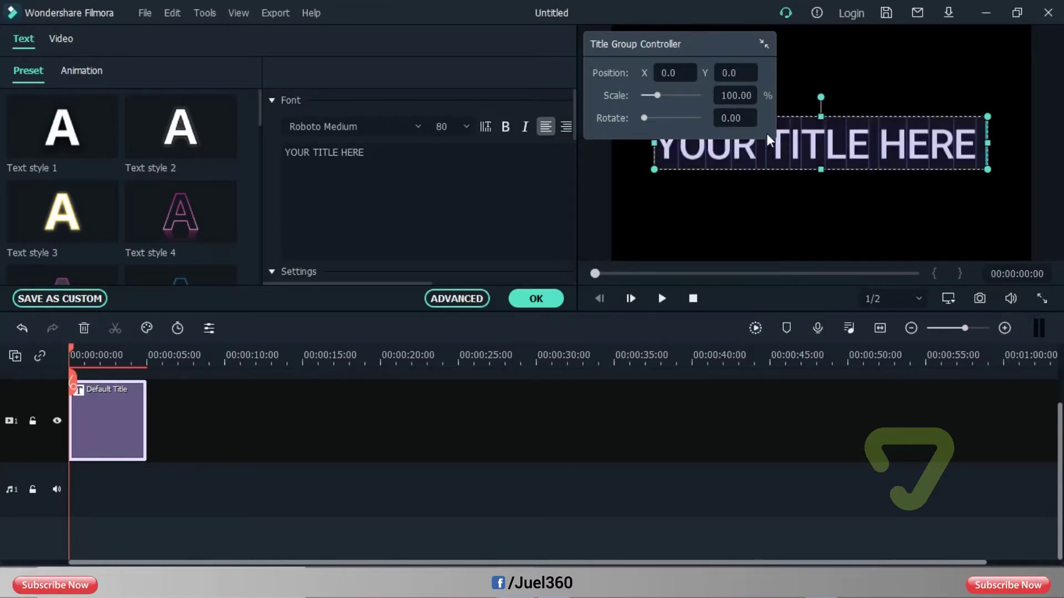
pyautogui.click(760, 44)
pyautogui.moveTo(734, 39); pyautogui.dragTo(395, 49)
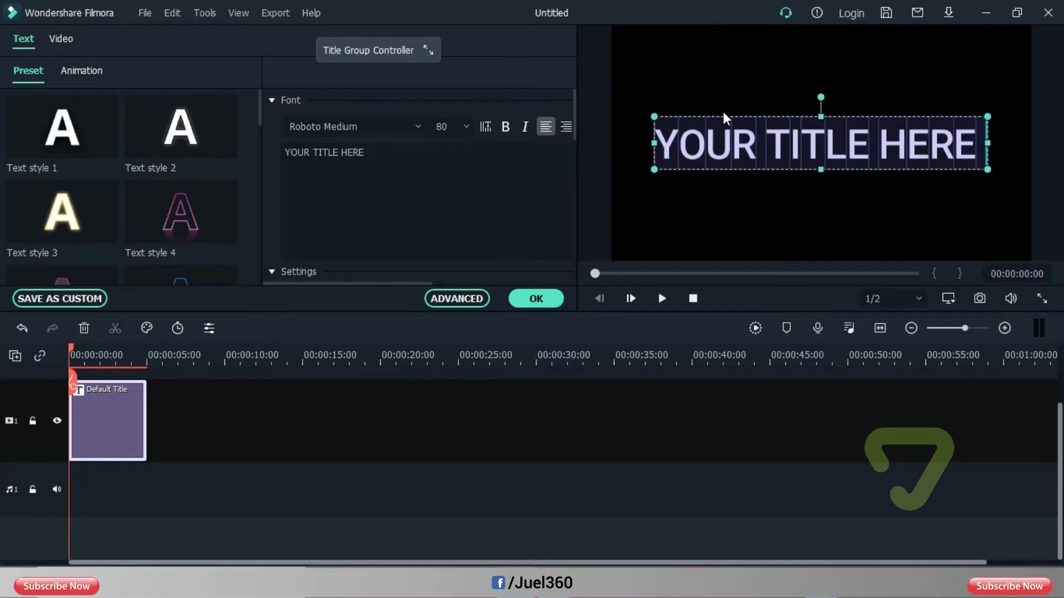
pyautogui.press('BackSpace')
pyautogui.write('GLITCH TE')
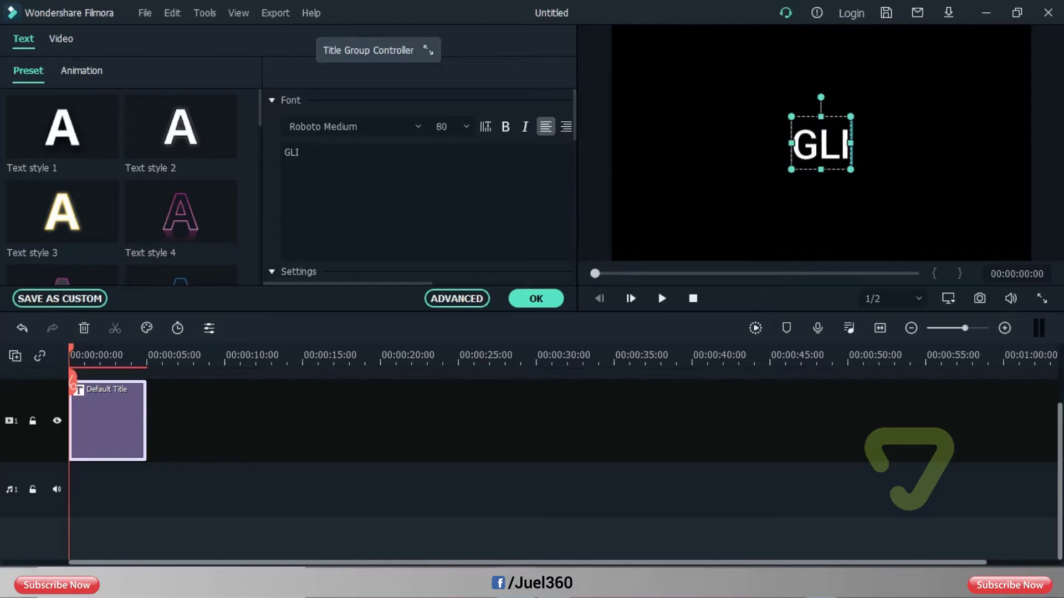
pyautogui.write('XT')
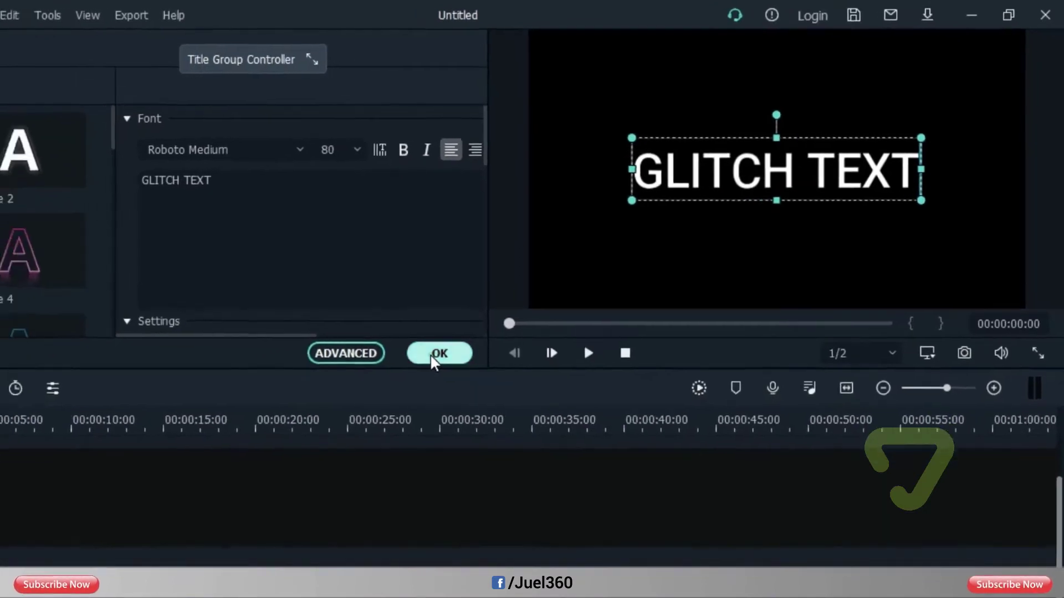
pyautogui.click(432, 358)
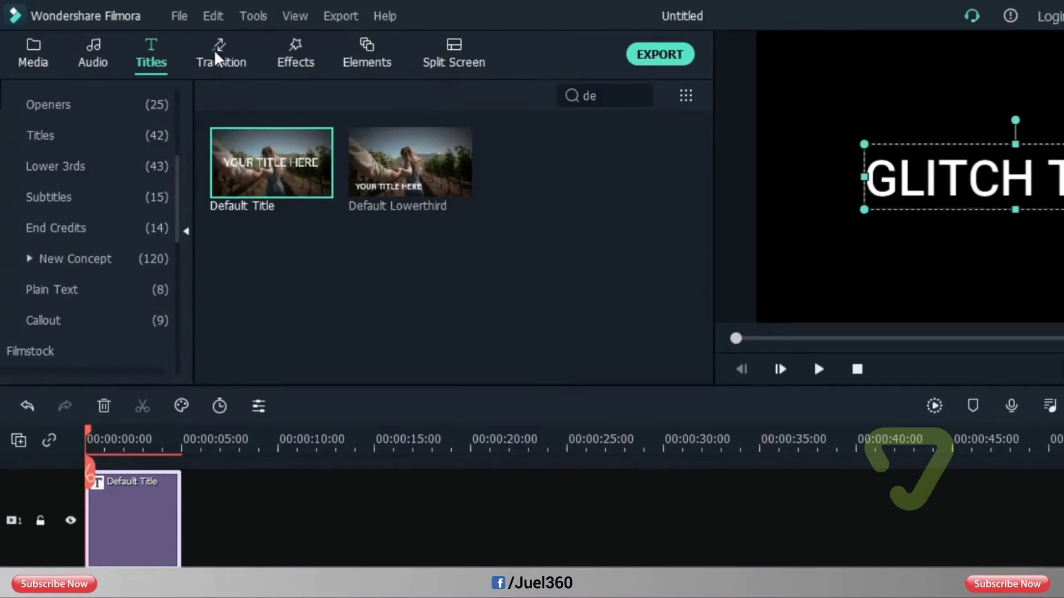
# Add the Pixels In transition to the start of the title clip and Pixels Out to its end, and preview the result.
pyautogui.click(217, 55)
pyautogui.click(604, 96)
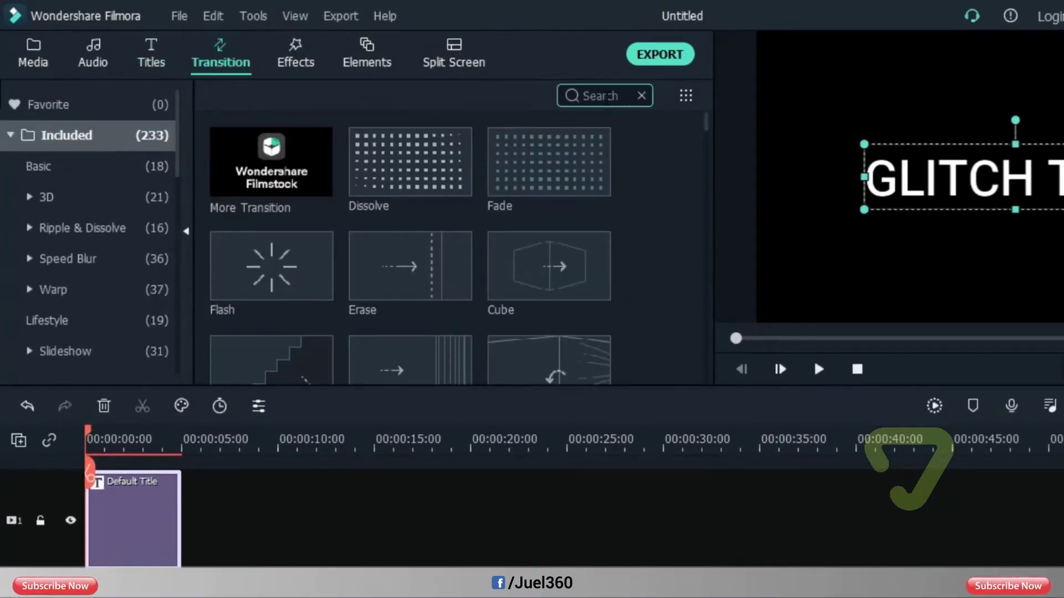
pyautogui.write('P')
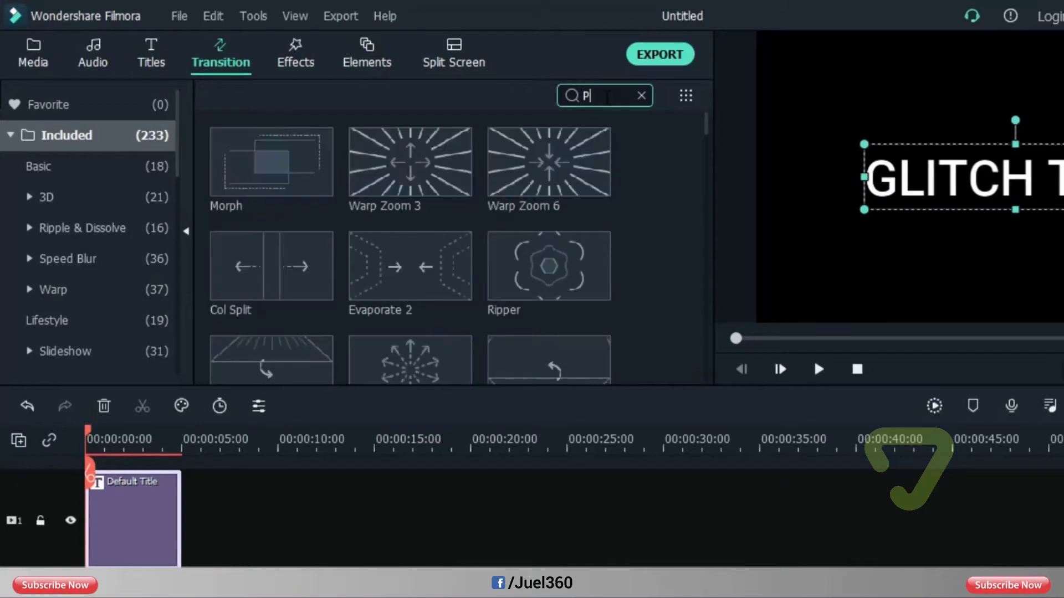
pyautogui.write('ix')
pyautogui.moveTo(404, 173); pyautogui.dragTo(105, 518)
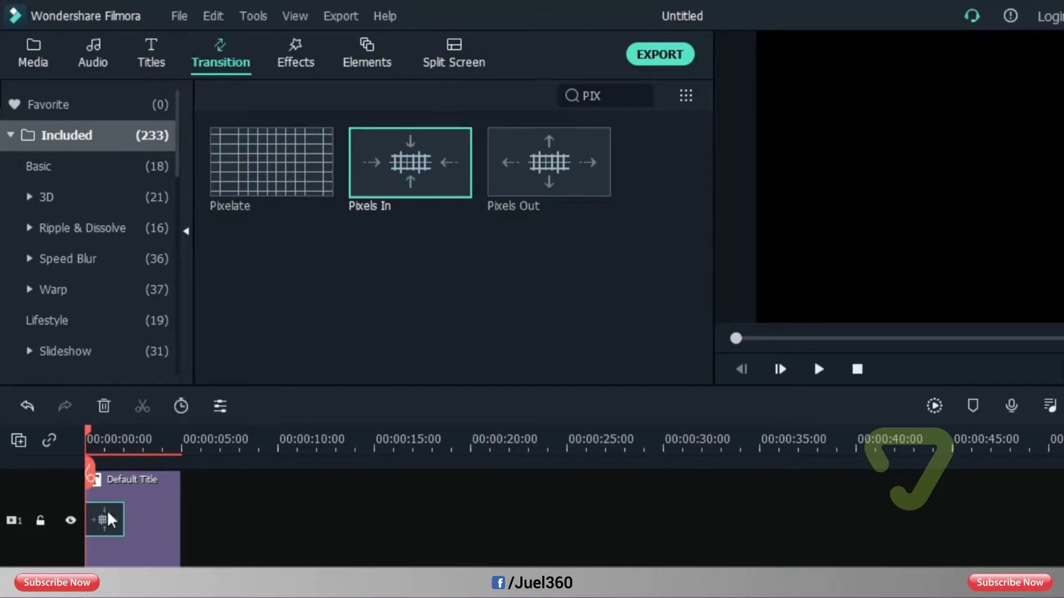
pyautogui.moveTo(535, 176); pyautogui.dragTo(167, 563)
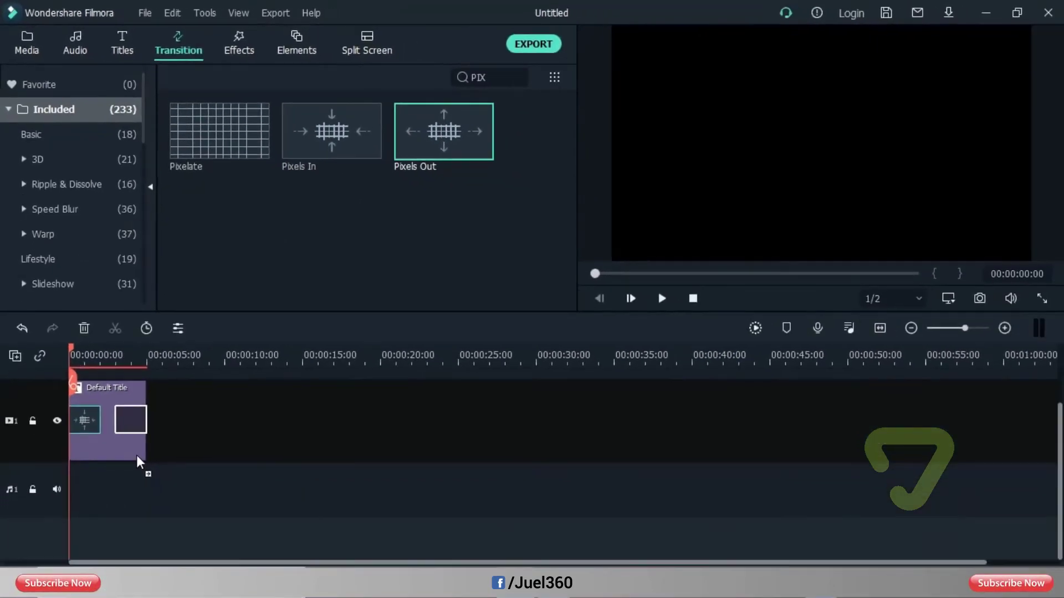
pyautogui.moveTo(136, 455); pyautogui.dragTo(137, 454)
pyautogui.click(661, 298)
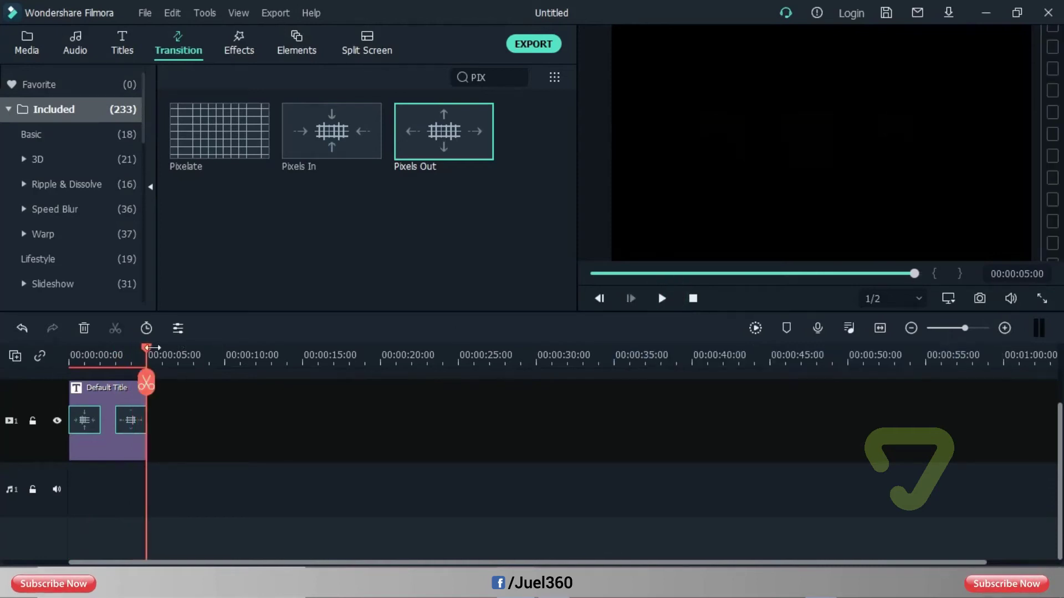
pyautogui.moveTo(145, 343); pyautogui.dragTo(82, 366)
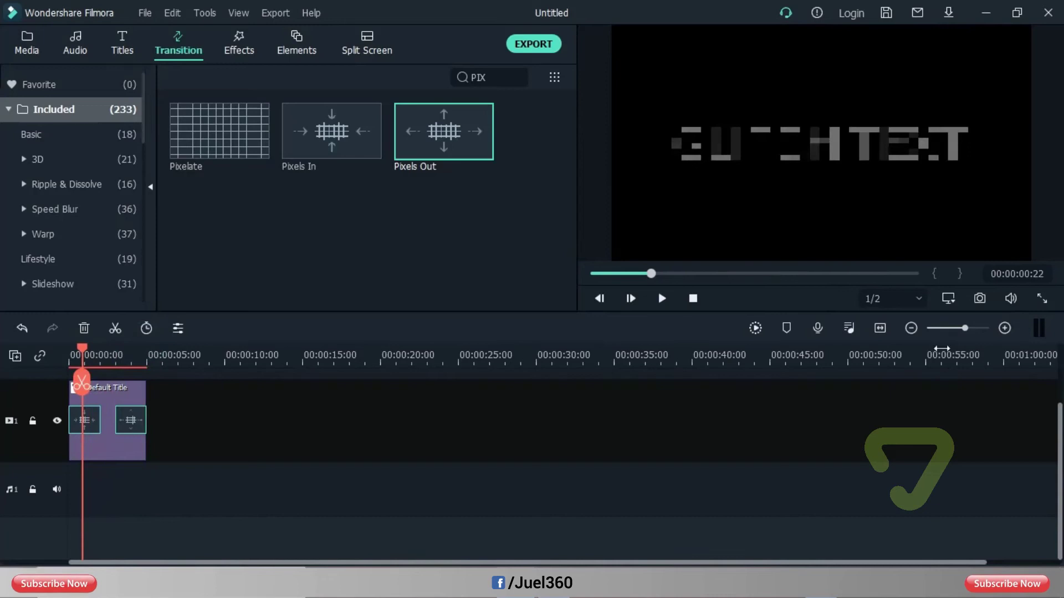
# Place Digital TV Glitch 1 at the start of audio track 1 and Digital TV Glitch 2 flush with the title clip's end.
pyautogui.moveTo(964, 328); pyautogui.dragTo(977, 328)
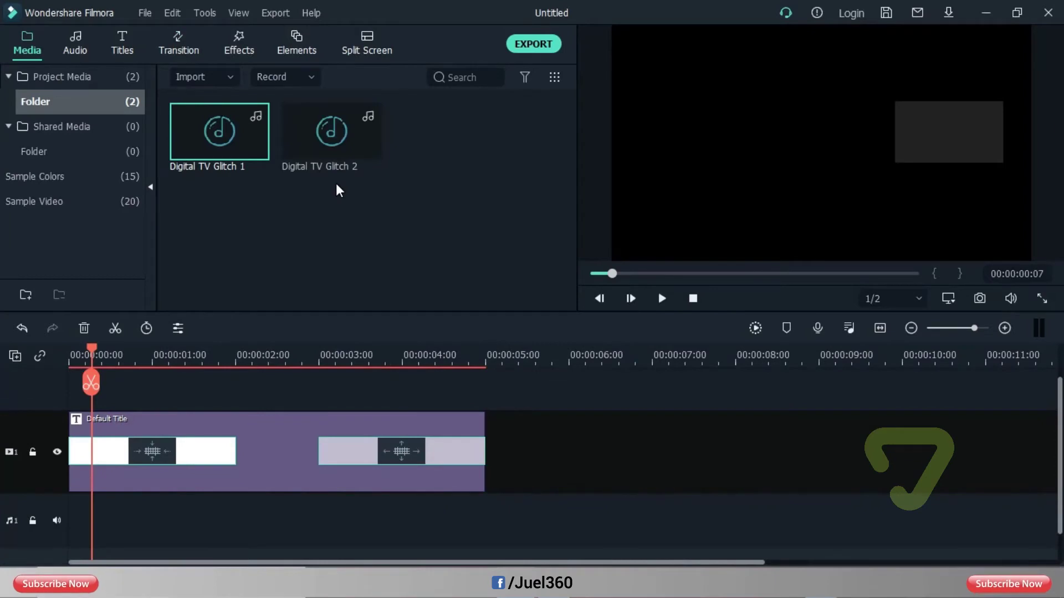
pyautogui.moveTo(211, 131); pyautogui.dragTo(50, 506)
pyautogui.moveTo(327, 138); pyautogui.dragTo(408, 507)
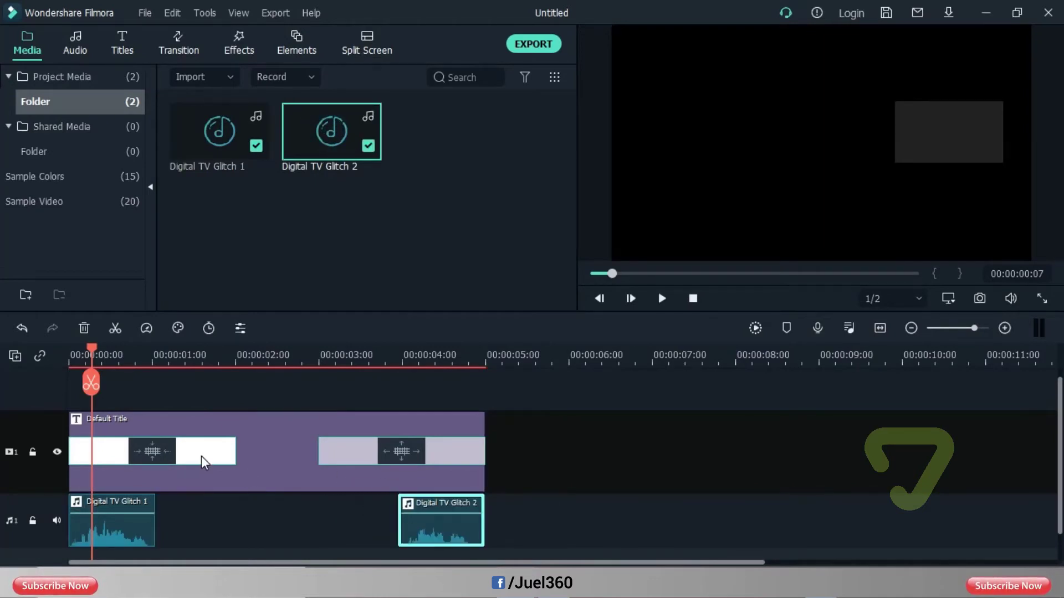
# Shorten the Pixels In and Pixels Out transitions to match the lengths of the glitch sounds beneath them.
pyautogui.click(151, 450)
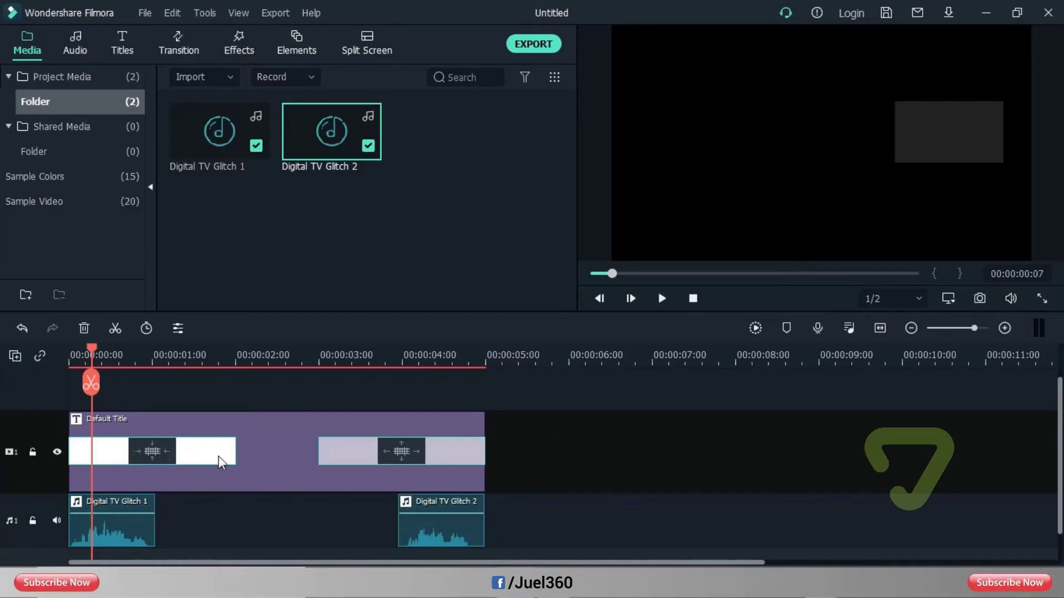
pyautogui.moveTo(236, 459); pyautogui.dragTo(155, 468)
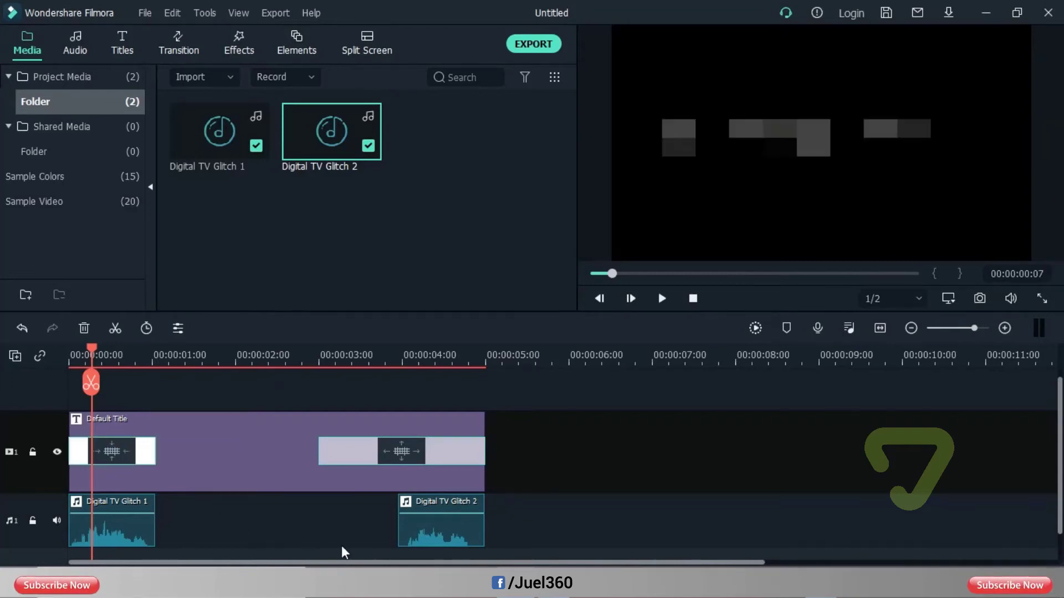
pyautogui.click(404, 444)
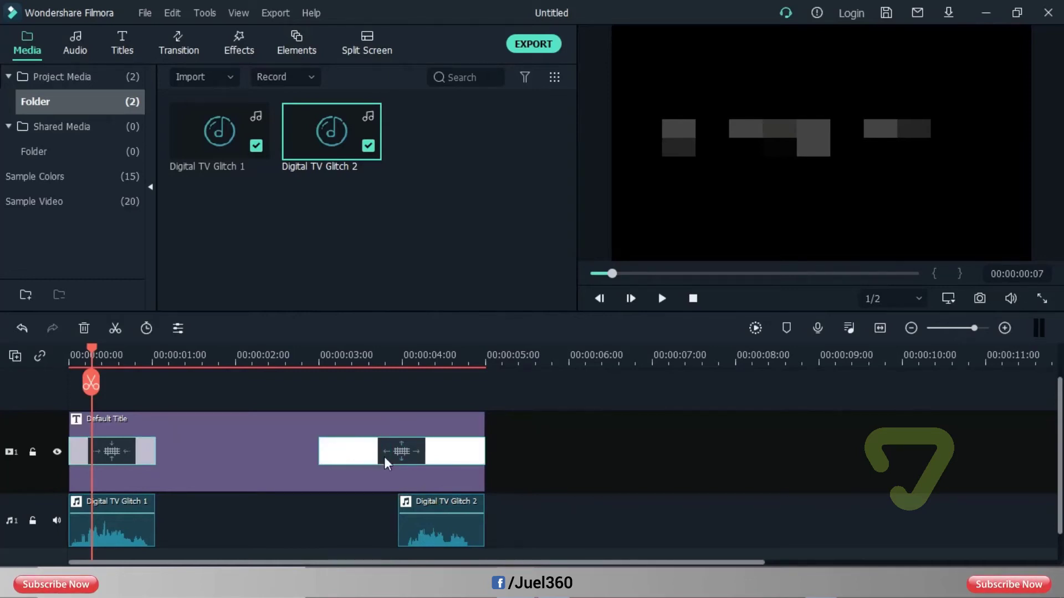
pyautogui.moveTo(319, 452); pyautogui.dragTo(399, 468)
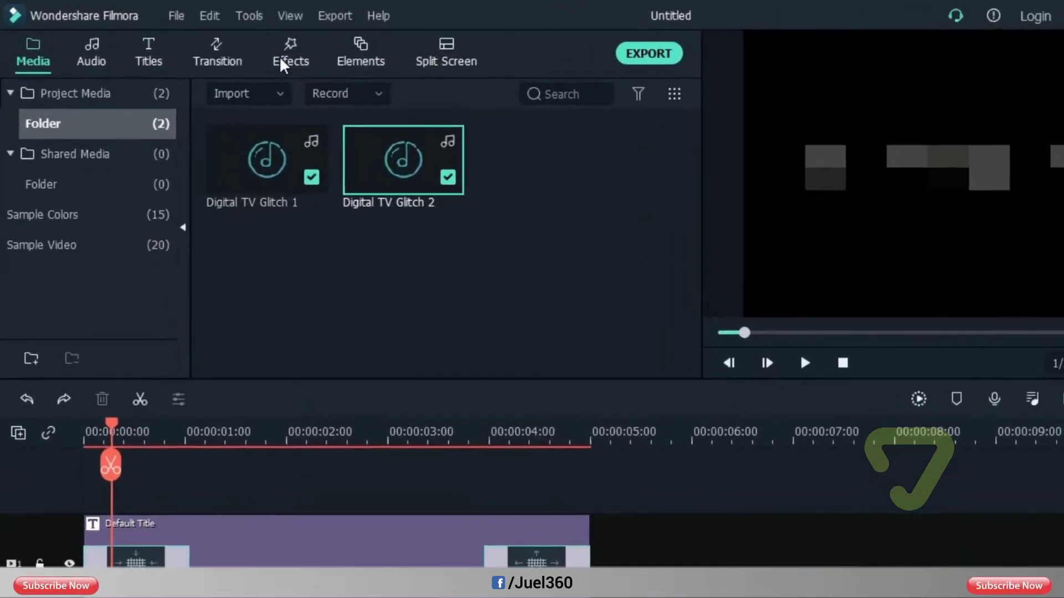
# Place the Tv Static overlay MPEG Glitch on track 2 above the title and split it at 00:00:02:04.
pyautogui.click(230, 47)
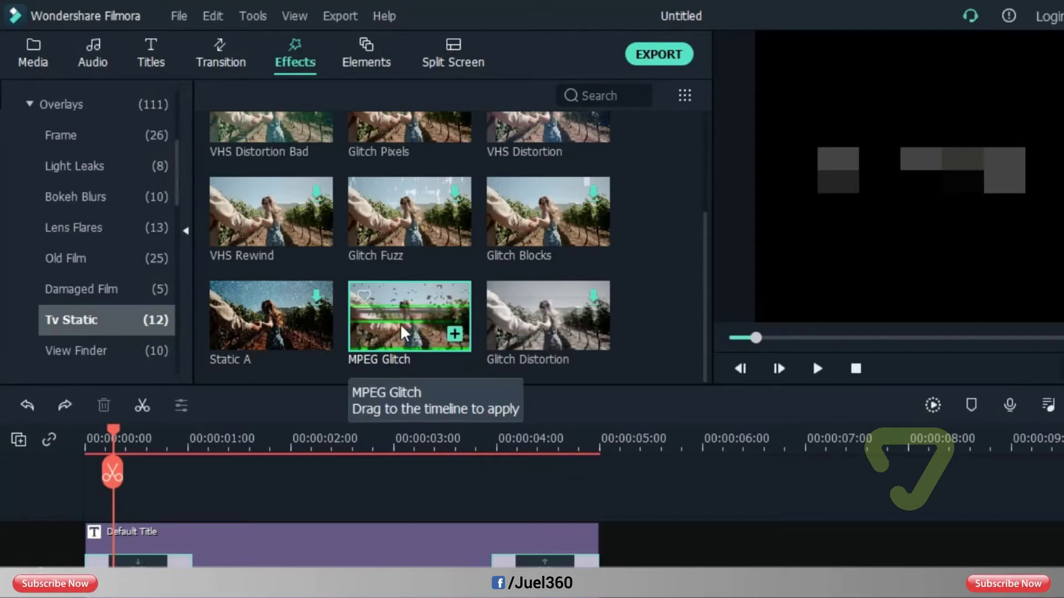
pyautogui.moveTo(400, 324); pyautogui.dragTo(35, 502)
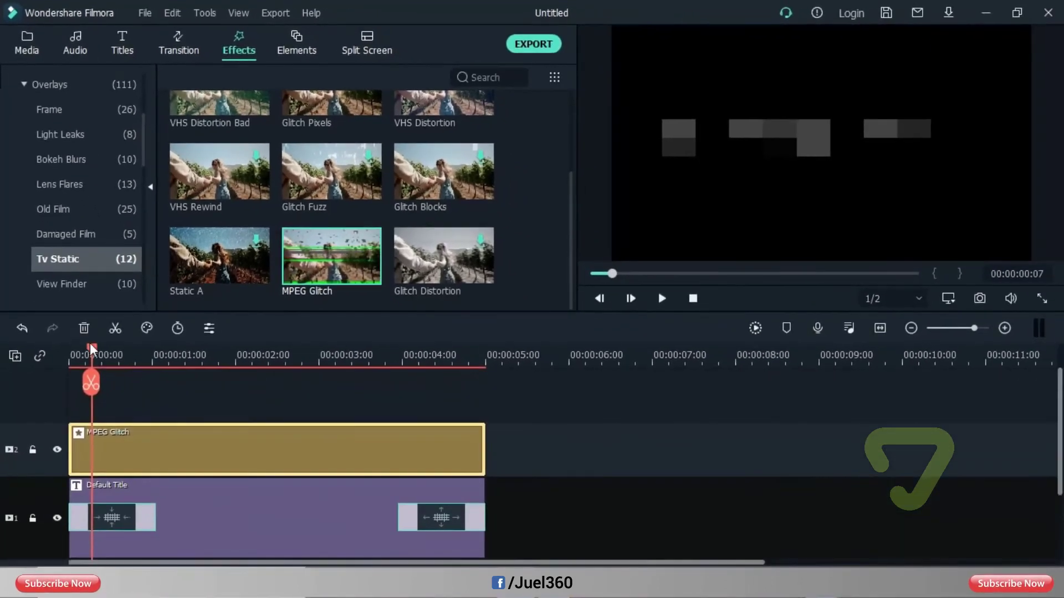
pyautogui.moveTo(111, 468); pyautogui.dragTo(292, 474)
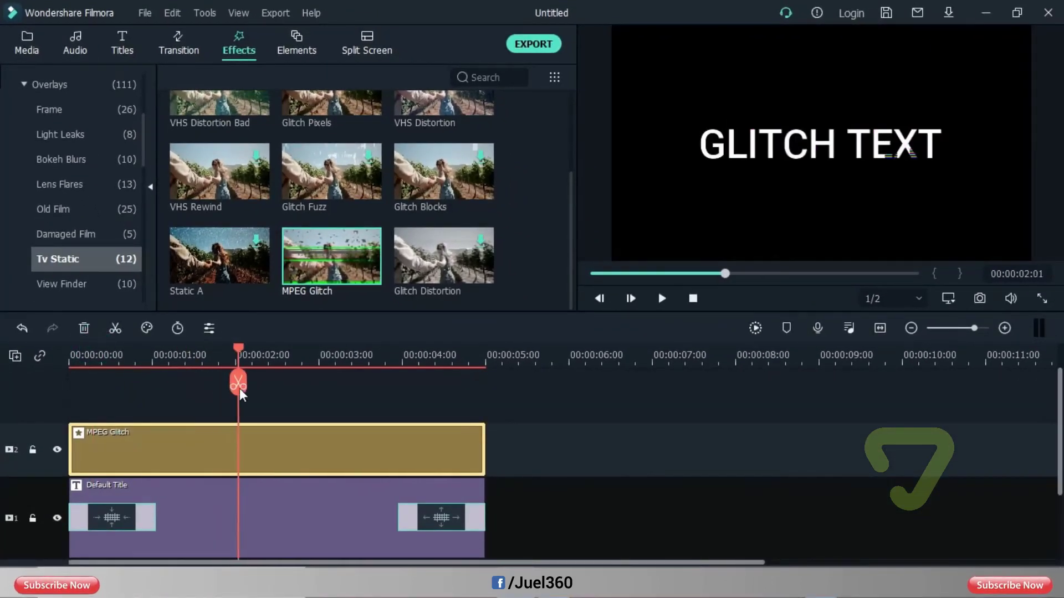
pyautogui.moveTo(240, 388); pyautogui.dragTo(249, 391)
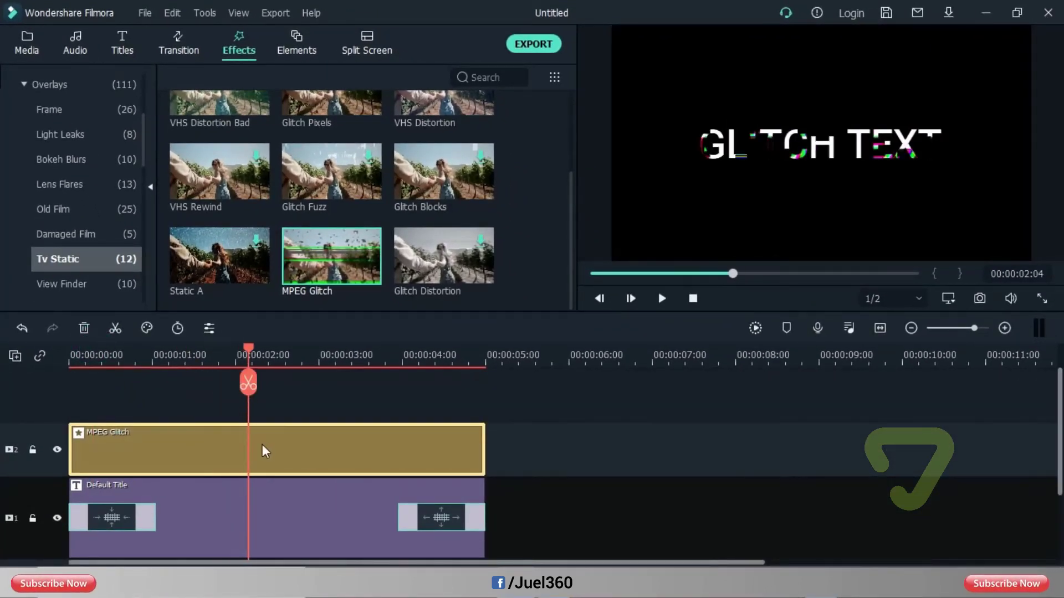
pyautogui.click(250, 383)
pyautogui.scroll(-1, 449, 456)
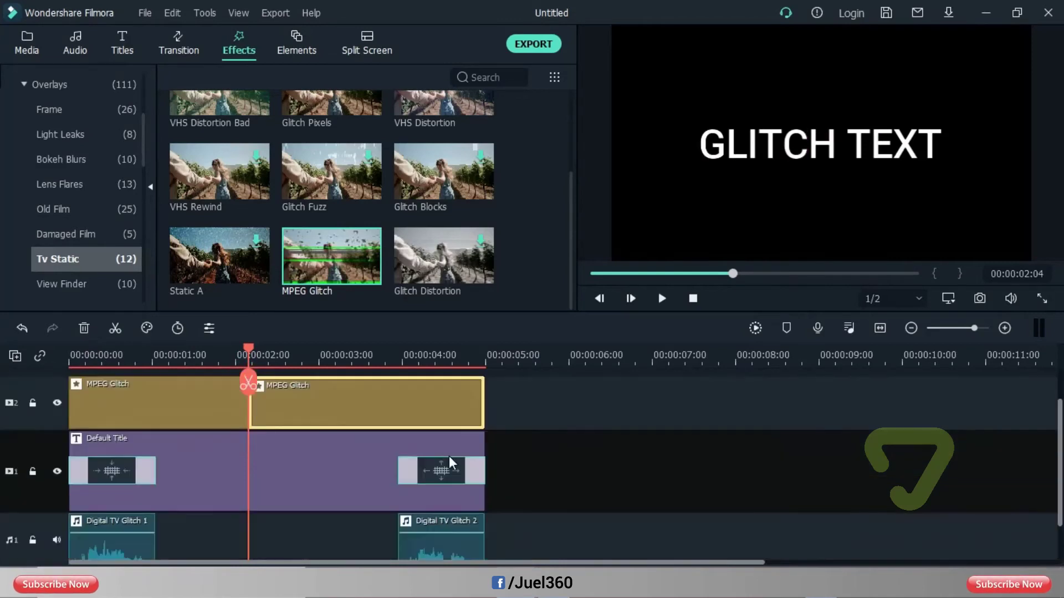
# Unlink the timeline tracks, trim the two MPEG Glitch pieces to match the opening and closing transitions, and play from the start.
pyautogui.click(40, 357)
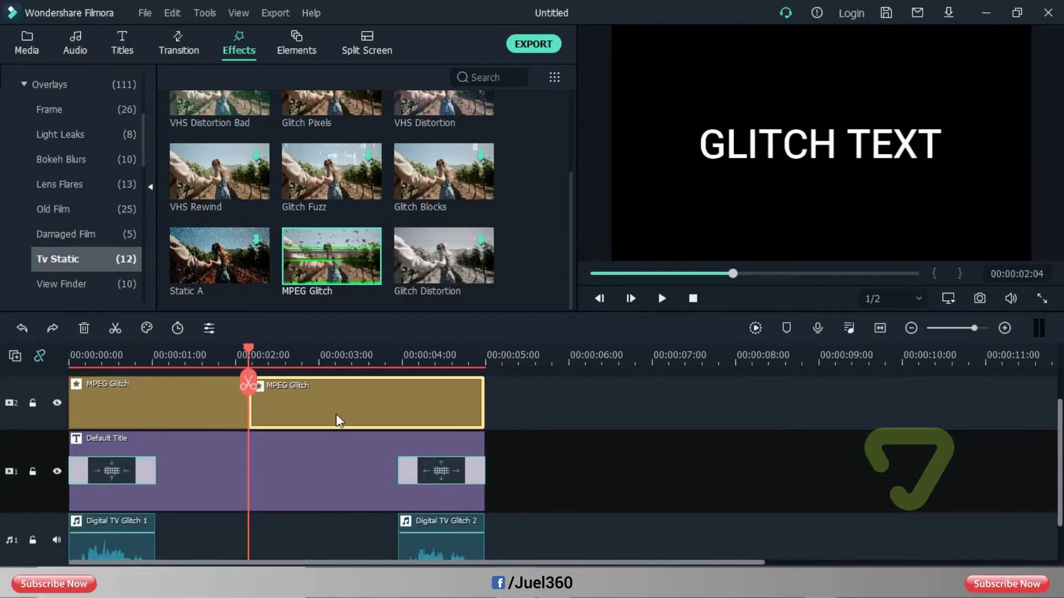
pyautogui.moveTo(251, 414); pyautogui.dragTo(404, 437)
pyautogui.click(169, 386)
pyautogui.moveTo(248, 418); pyautogui.dragTo(155, 419)
pyautogui.click(241, 360)
pyautogui.press('Home')
pyautogui.click(662, 299)
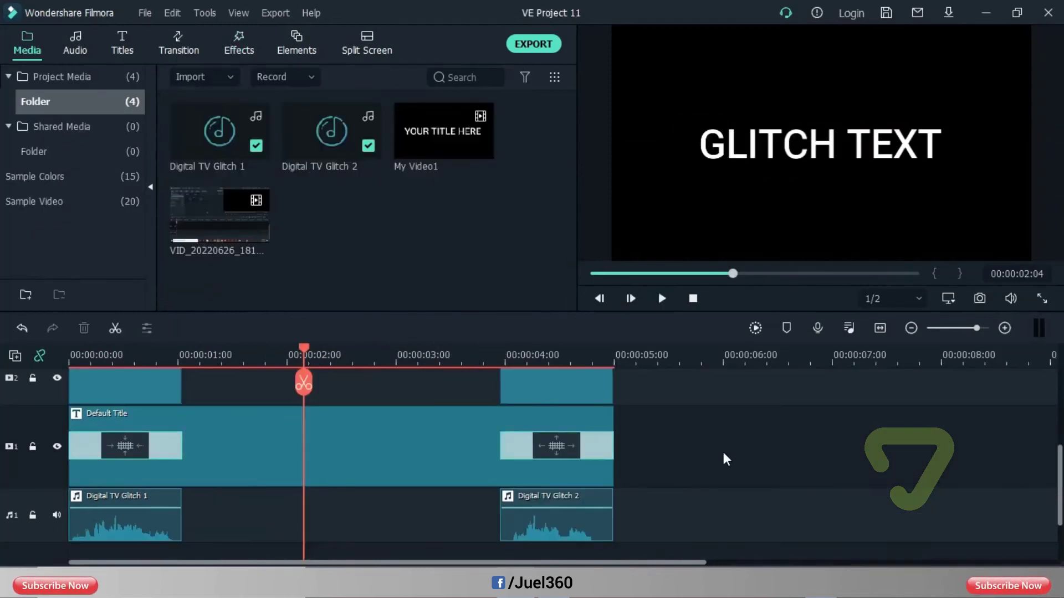
# Import the Pexels Videos 2247164 clip and place it at the start of track 3, above the glitch effects.
pyautogui.scroll(3, 723, 452)
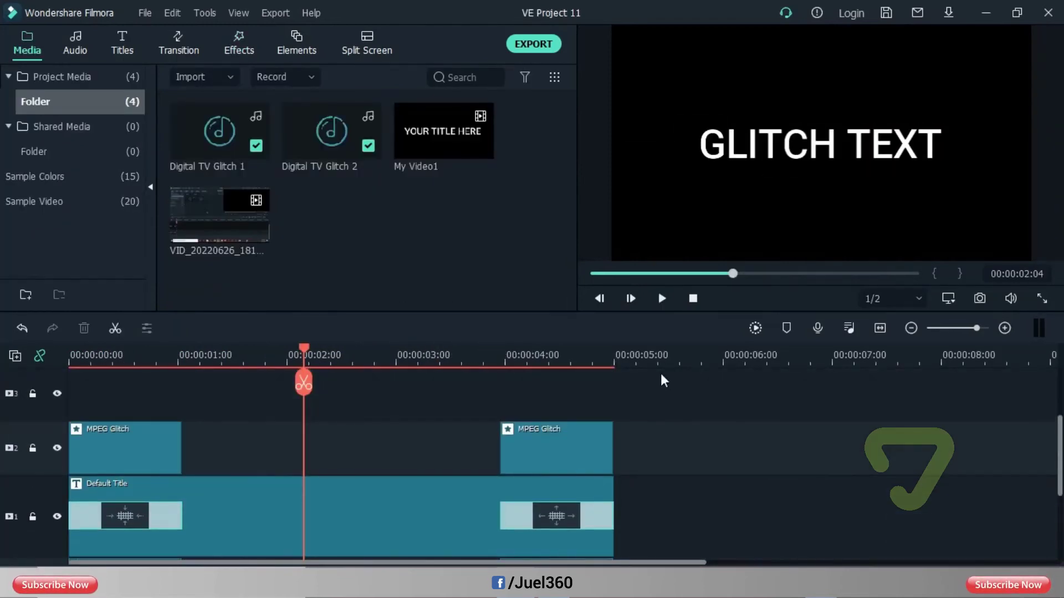
pyautogui.scroll(-1, 660, 381)
pyautogui.rightClick(393, 218)
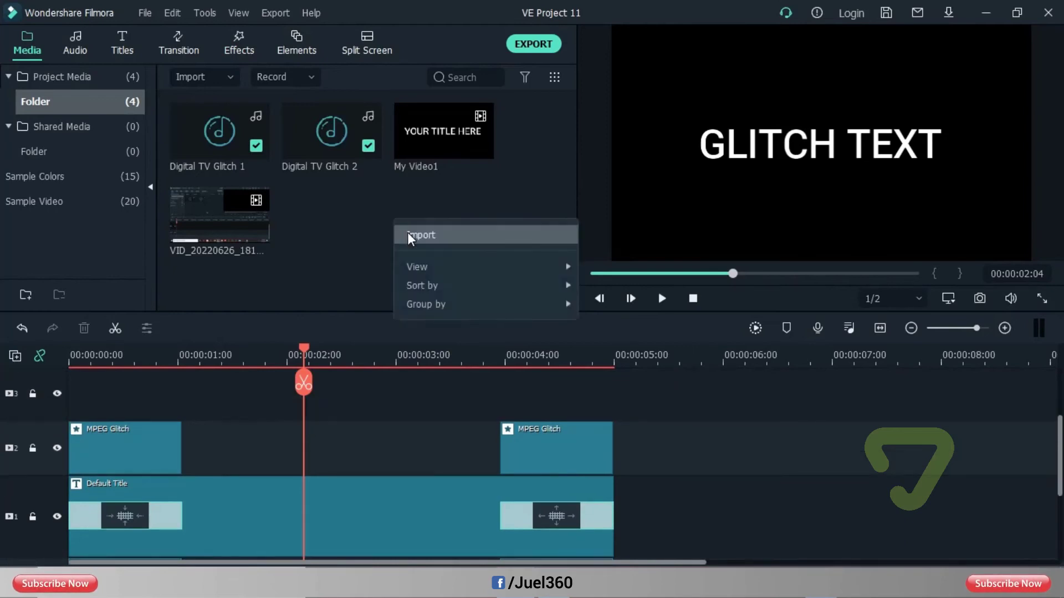
pyautogui.click(407, 232)
pyautogui.doubleClick(168, 154)
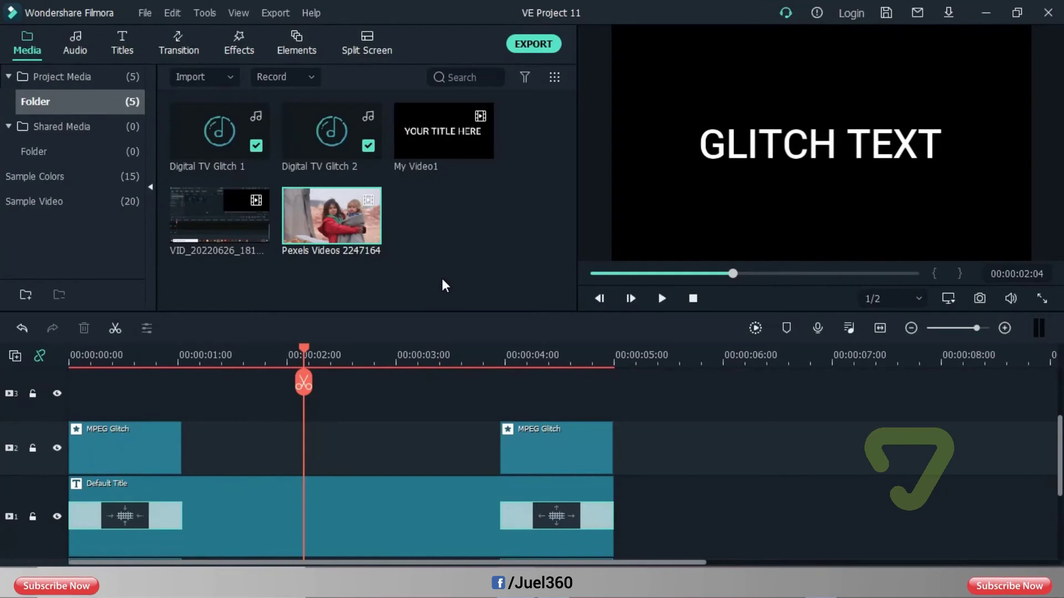
pyautogui.moveTo(324, 210); pyautogui.dragTo(56, 459)
pyautogui.click(645, 387)
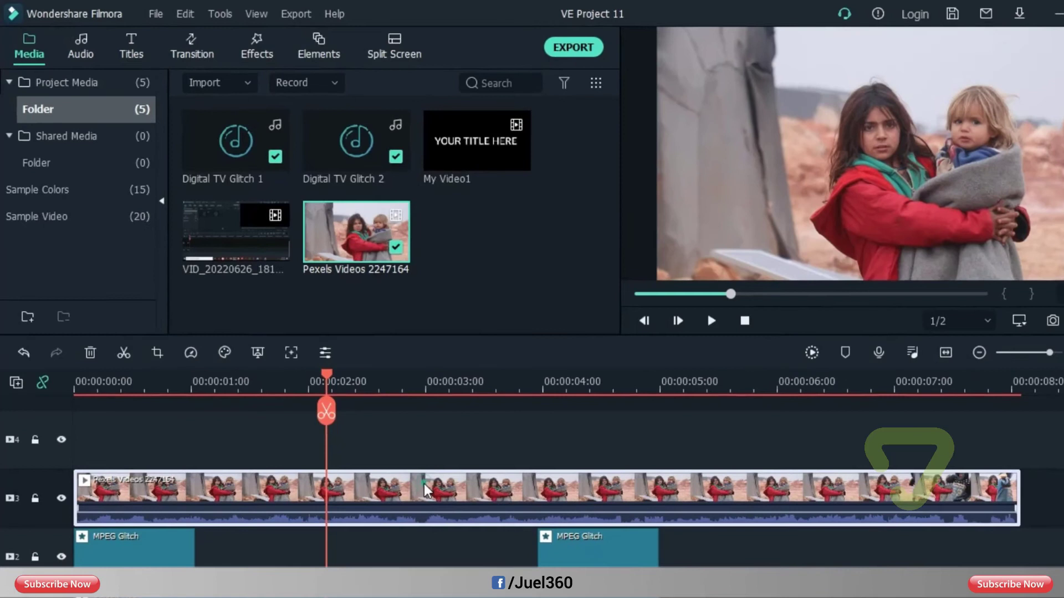
# Set the compositing blending mode of the Pexels video clip to Lighten.
pyautogui.doubleClick(395, 450)
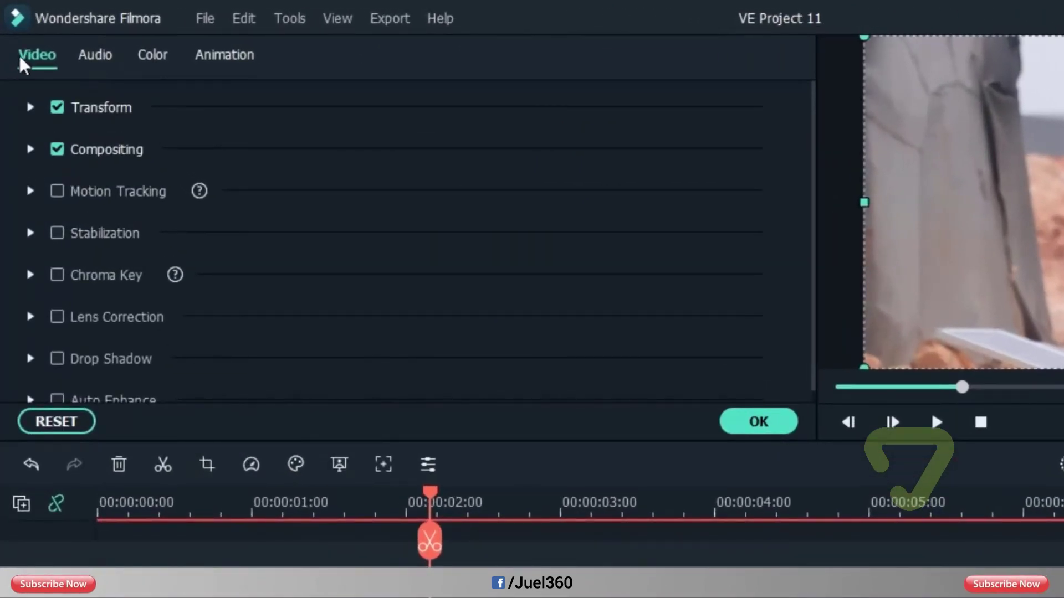
pyautogui.click(30, 149)
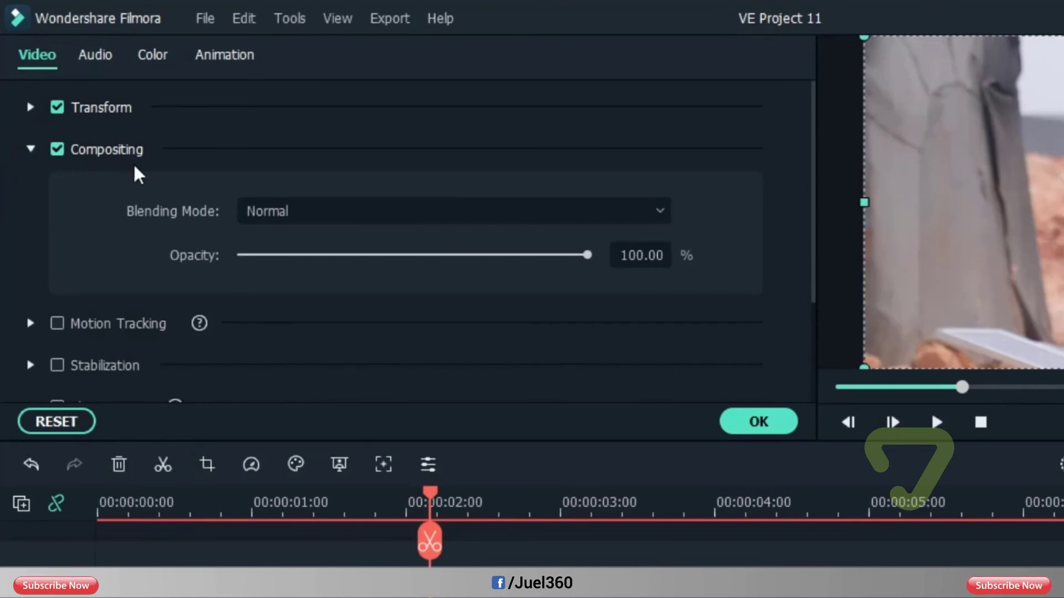
pyautogui.click(274, 213)
pyautogui.click(274, 437)
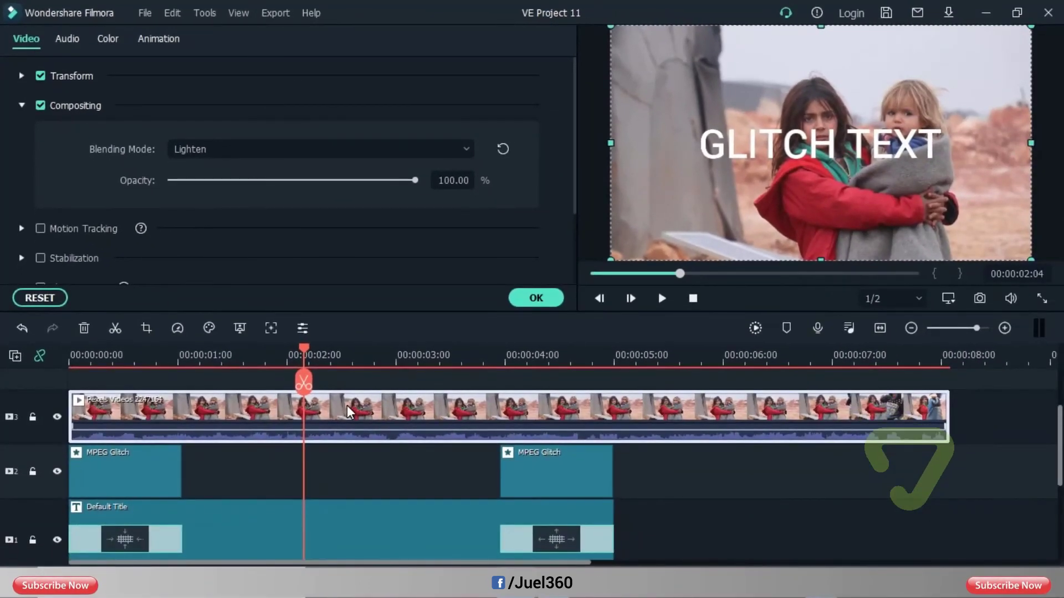
# Detach the audio from the Pexels video clip on track 3 and delete the detached audio clip.
pyautogui.rightClick(347, 404)
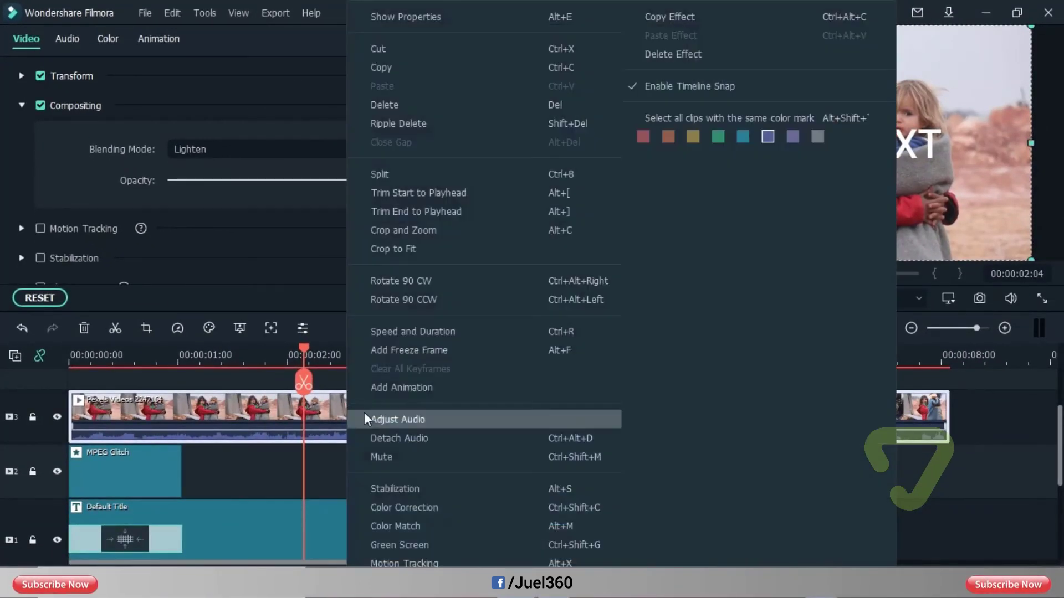
pyautogui.click(390, 438)
pyautogui.scroll(-5, 513, 453)
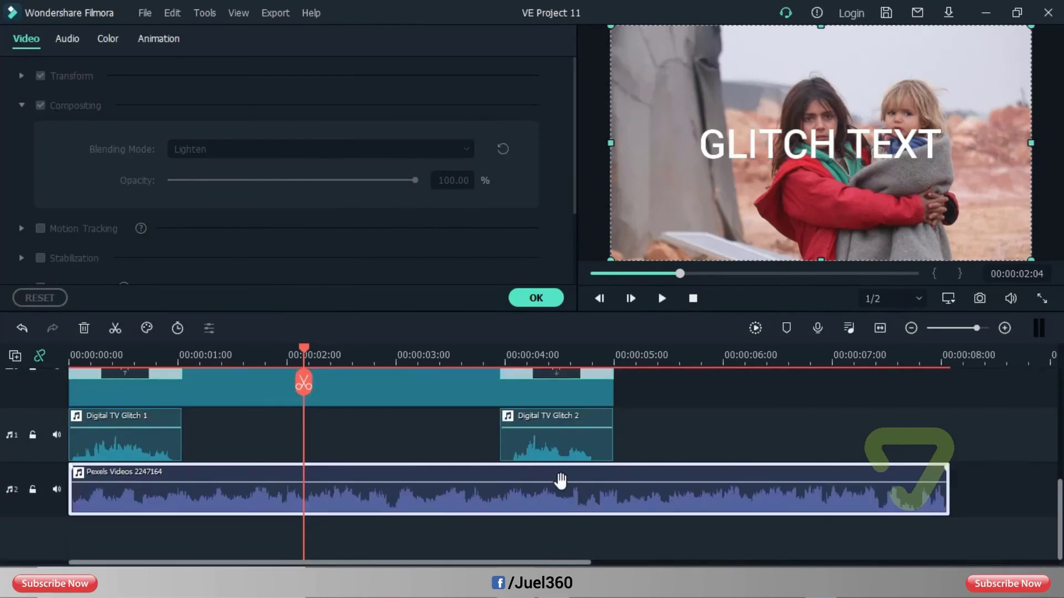
pyautogui.click(555, 499)
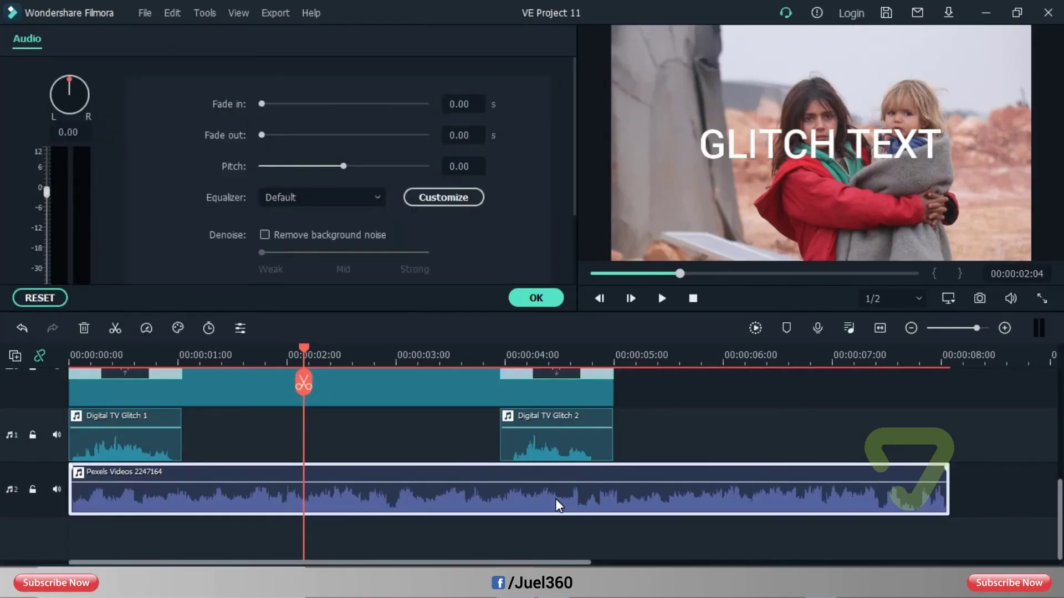
pyautogui.press('Delete')
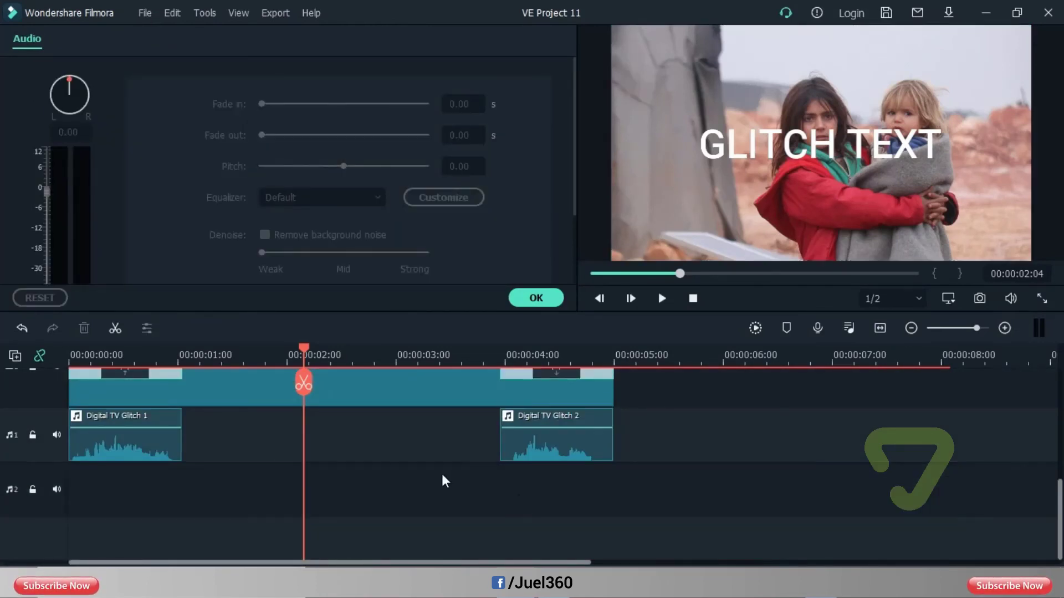
# Play the composition from the start of the timeline through the closing glitch, and stop the playback after the title ends.
pyautogui.scroll(5, 441, 473)
pyautogui.moveTo(305, 349); pyautogui.dragTo(71, 350)
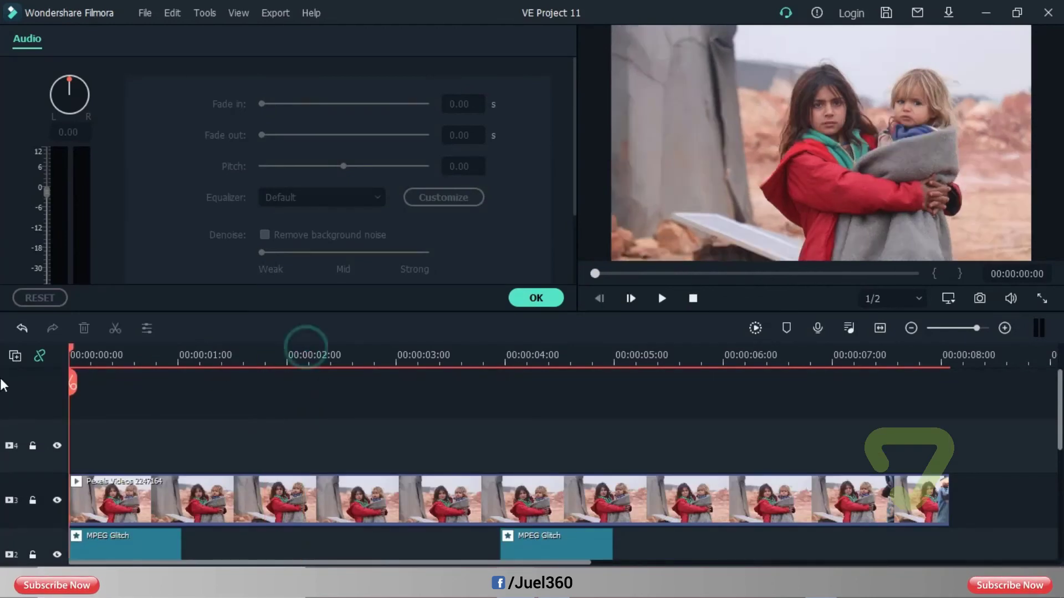
pyautogui.click(663, 308)
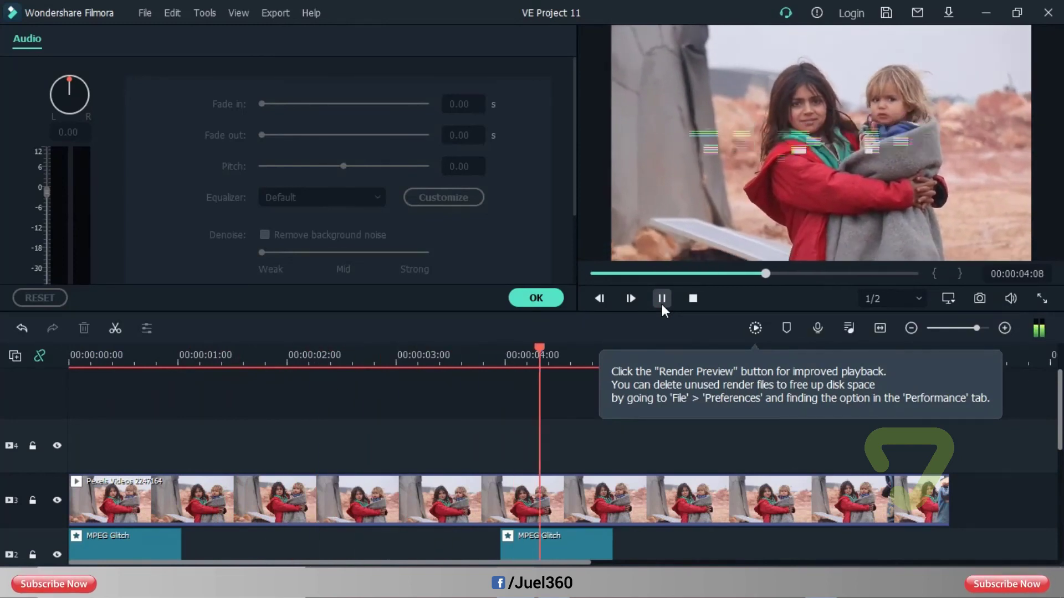
pyautogui.click(662, 300)
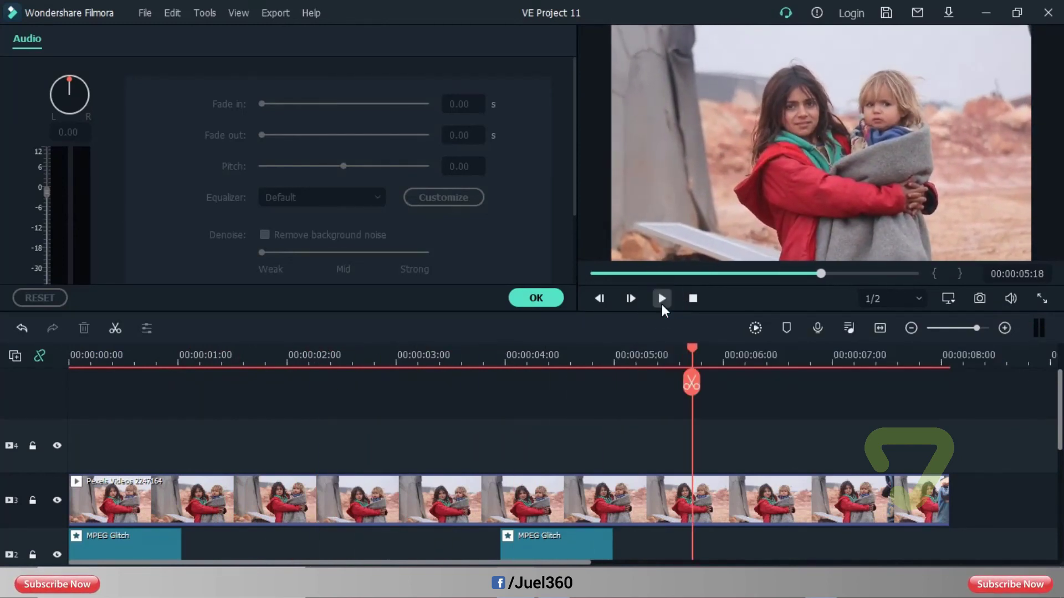